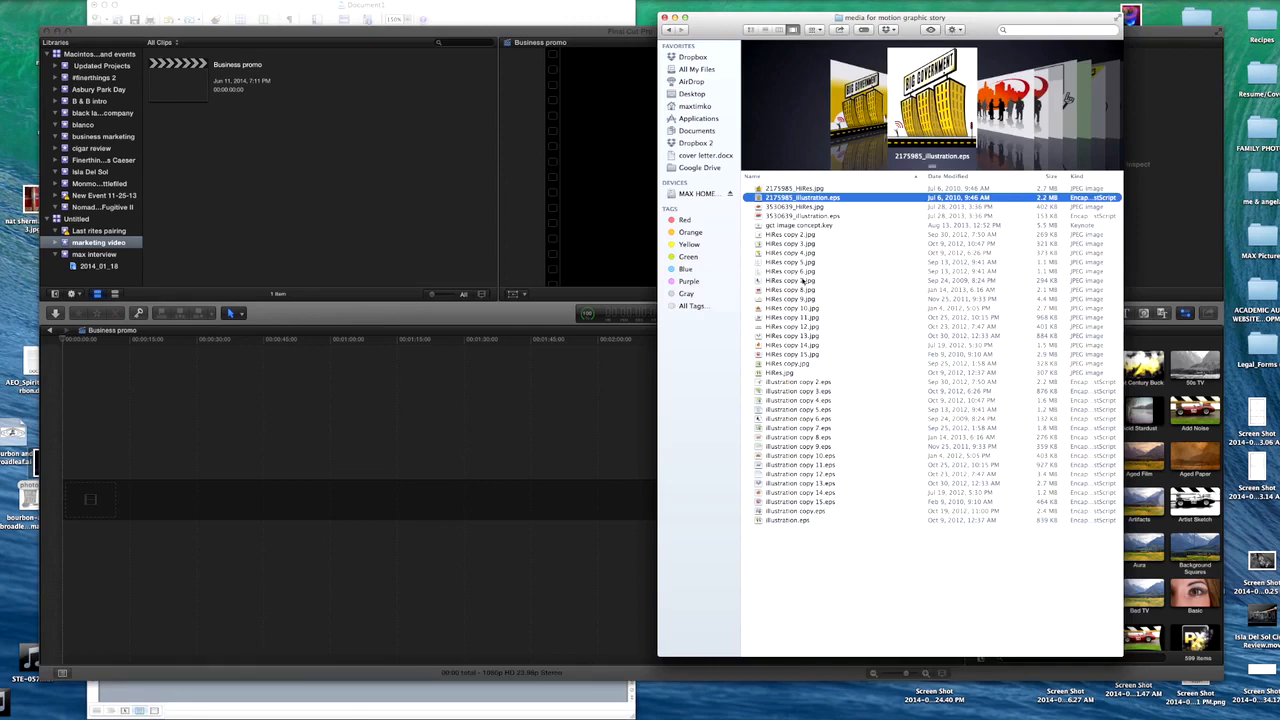
- Look through the image and illustration previews in the "media for motion graphic story" folder
{"action": "left_click", "coordinate": [823, 189]}
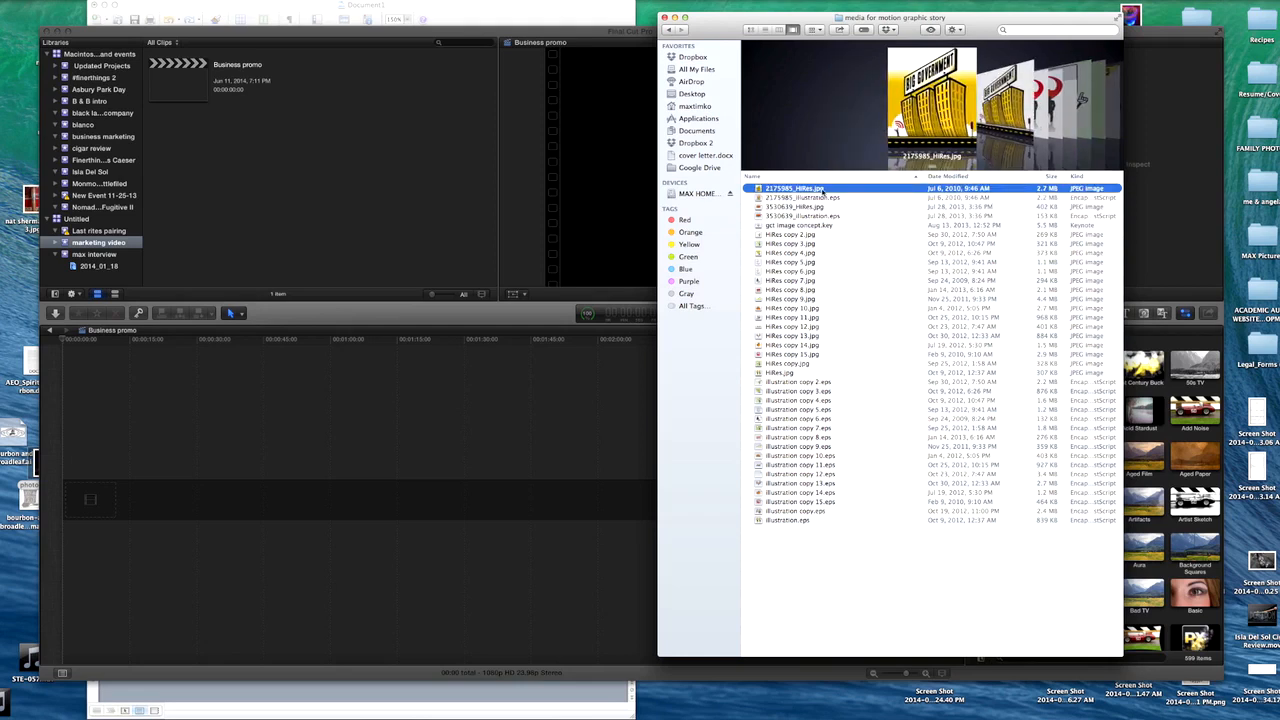
{"action": "key", "text": "Down"}
{"action": "key", "text": "Down"}
{"action": "key", "text": "Down"}
{"action": "key", "text": "Down"}
{"action": "key", "text": "Down"}
{"action": "key", "text": "Down"}
{"action": "key", "text": "Down"}
{"action": "key", "text": "Down"}
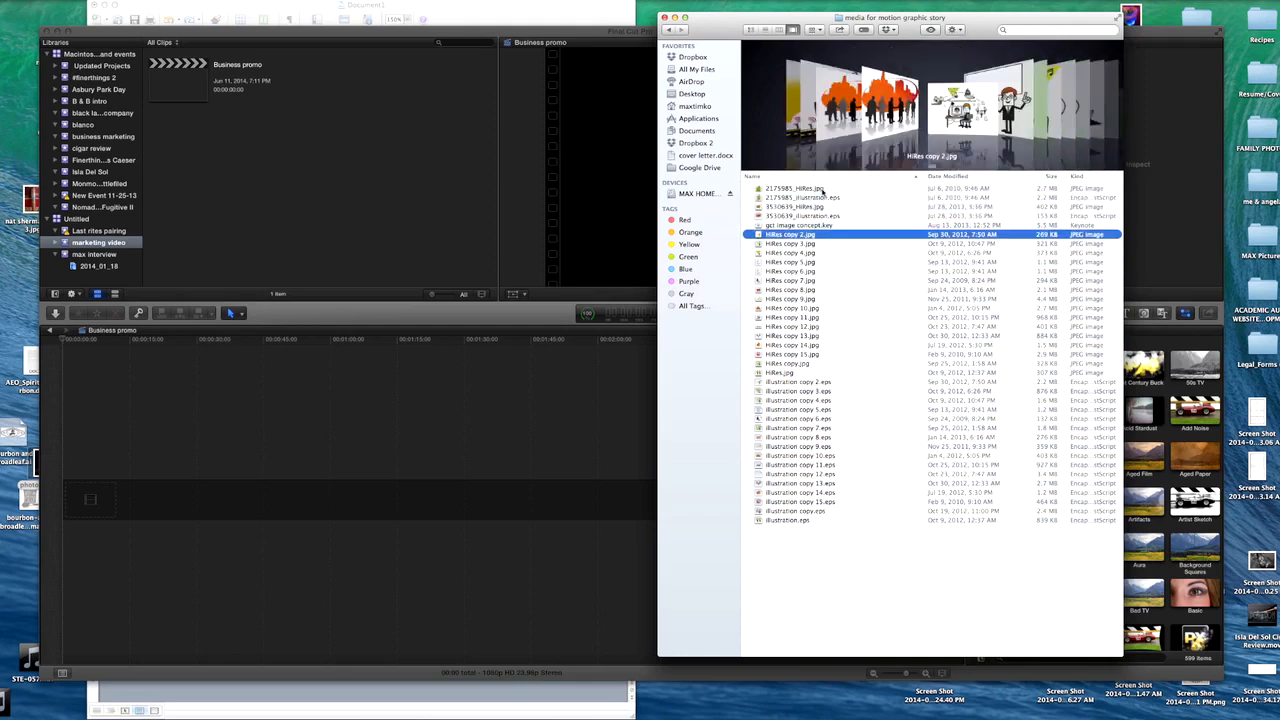
{"action": "key", "text": "Up"}
{"action": "key", "text": "Up"}
{"action": "key", "text": "Up"}
{"action": "key", "text": "Up"}
{"action": "key", "text": "Up"}
{"action": "key", "text": "Up"}
{"action": "key", "text": "Up"}
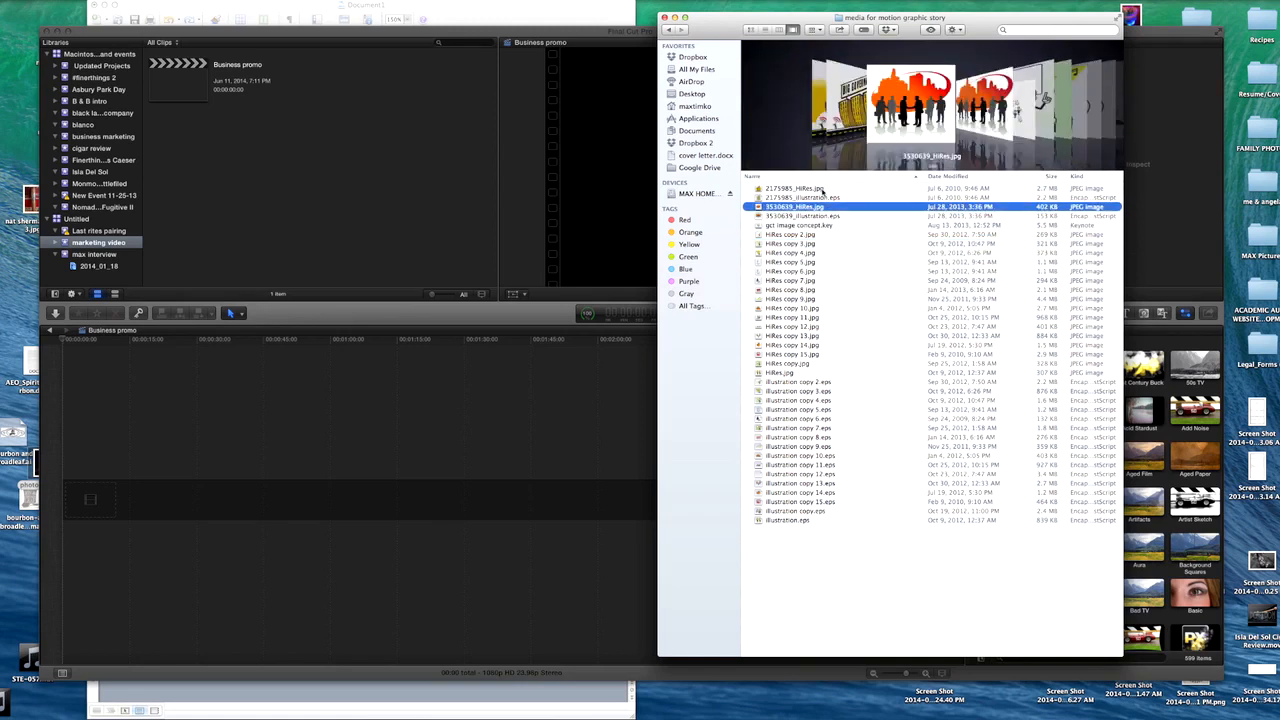
{"action": "key", "text": "Up"}
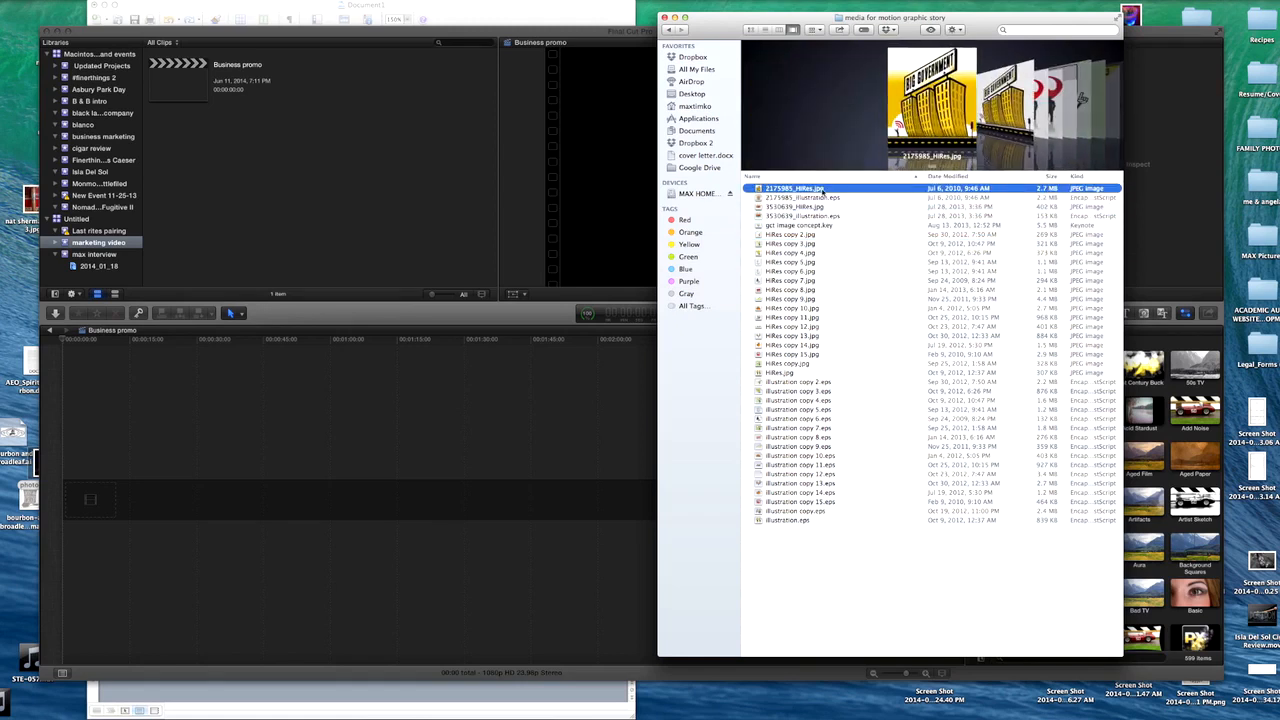
- Import all files from the "media for motion graphic story" folder into the marketing video event, continuing with only the supported files
{"action": "key", "text": "shift+Down"}
{"action": "key", "text": "shift+Down"}
{"action": "key", "text": "shift+Down"}
{"action": "key", "text": "shift+Down"}
{"action": "key", "text": "shift+Down"}
{"action": "key", "text": "shift+Down"}
{"action": "key", "text": "shift+Down"}
{"action": "key", "text": "shift+Down"}
{"action": "key", "text": "shift+Down"}
{"action": "key", "text": "shift+Down"}
{"action": "key", "text": "shift+Down"}
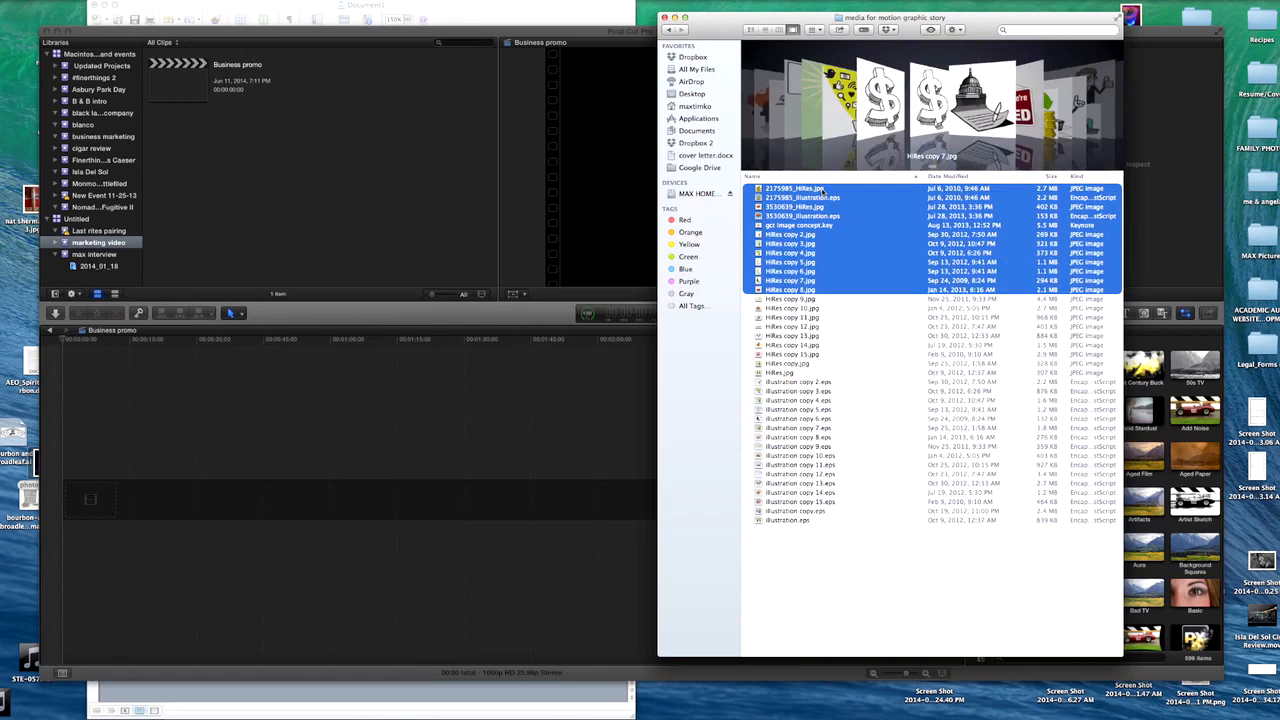
{"action": "key", "text": "shift+Down"}
{"action": "key", "text": "shift+Down"}
{"action": "key", "text": "shift+Down"}
{"action": "key", "text": "shift+Down"}
{"action": "key", "text": "shift+Down"}
{"action": "key", "text": "shift+Down"}
{"action": "key", "text": "shift+Down"}
{"action": "key", "text": "shift+Down"}
{"action": "key", "text": "shift+Down"}
{"action": "key", "text": "shift+Down"}
{"action": "key", "text": "shift+Down"}
{"action": "key", "text": "shift+Down"}
{"action": "key", "text": "shift+Down"}
{"action": "key", "text": "shift+Down"}
{"action": "key", "text": "shift+Down"}
{"action": "key", "text": "shift+Down"}
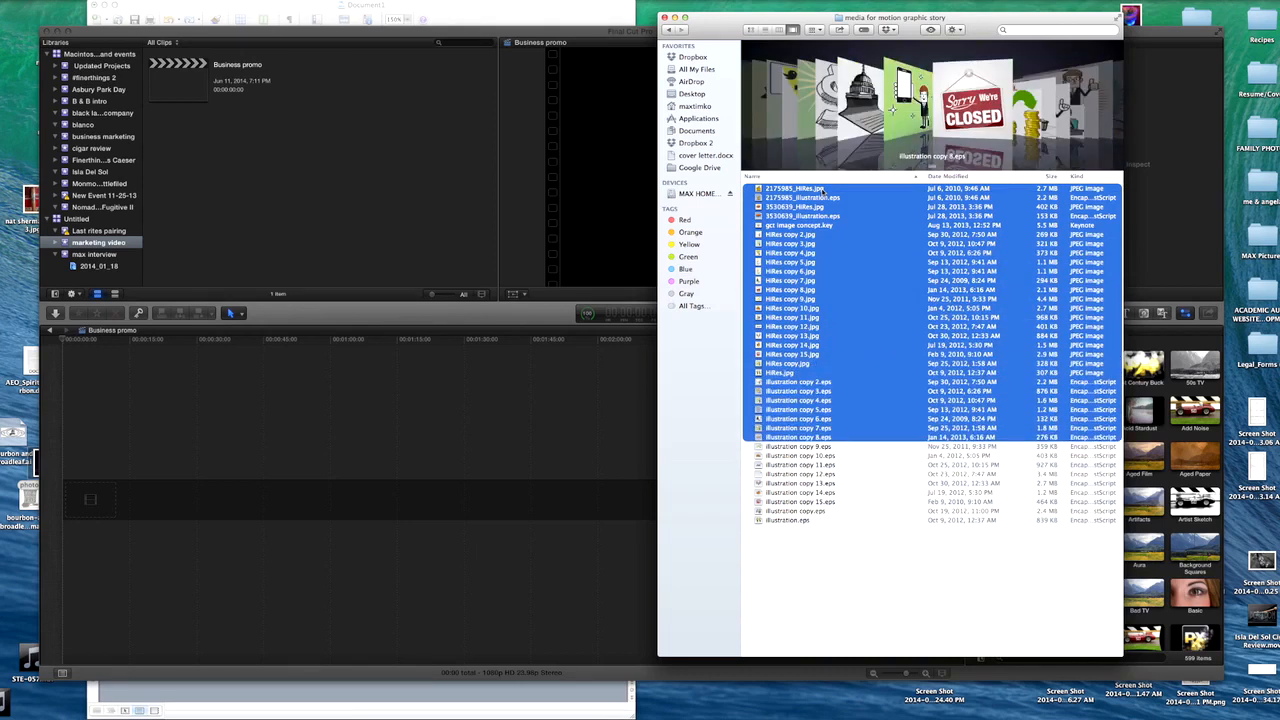
{"action": "key", "text": "shift+Down"}
{"action": "key", "text": "shift+Down"}
{"action": "key", "text": "shift+Down"}
{"action": "key", "text": "shift+Down"}
{"action": "key", "text": "shift+Down"}
{"action": "key", "text": "shift+Down"}
{"action": "key", "text": "shift+Down"}
{"action": "key", "text": "shift+Down"}
{"action": "key", "text": "shift+Down"}
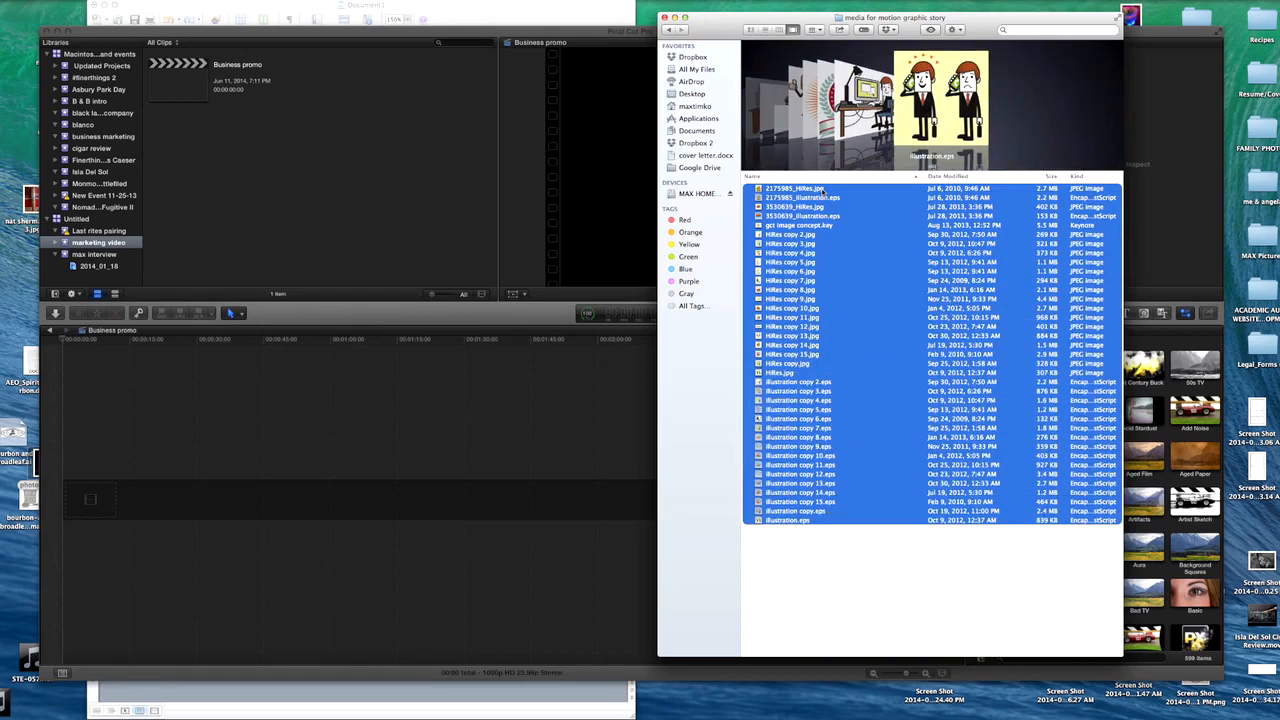
{"action": "left_click_drag", "start_coordinate": [878, 311], "coordinate": [128, 245]}
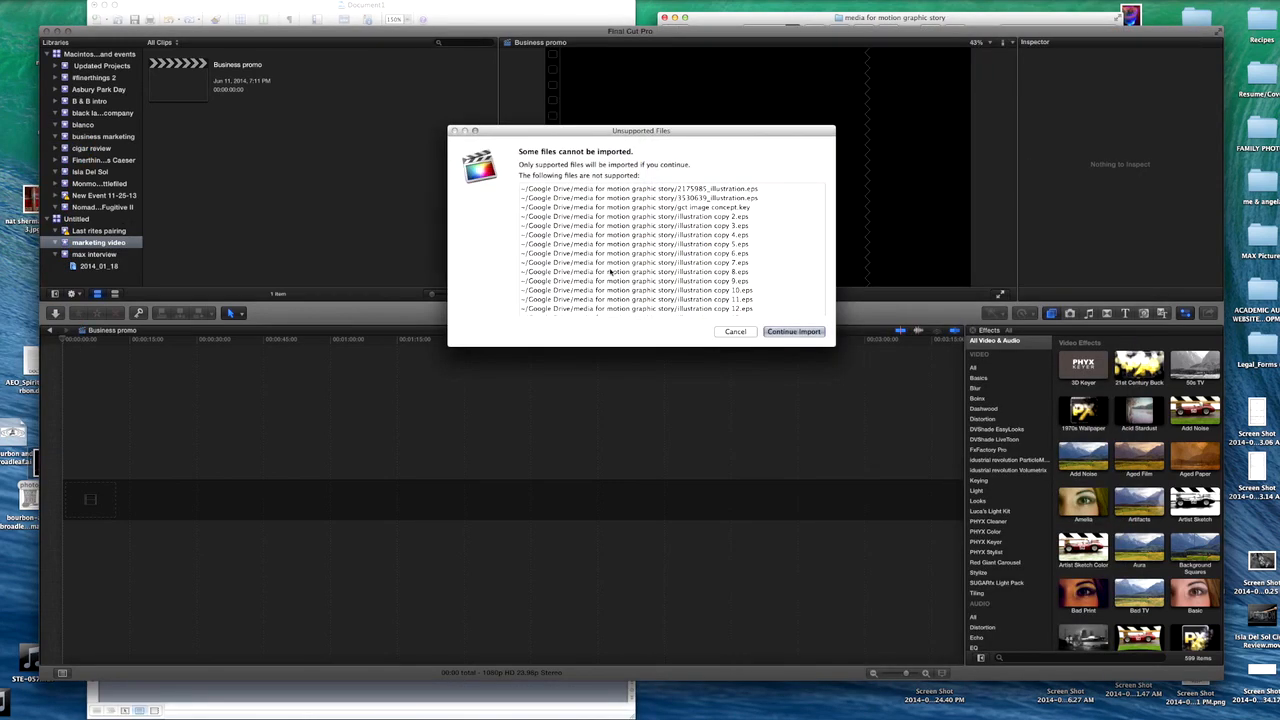
{"action": "left_click", "coordinate": [800, 334]}
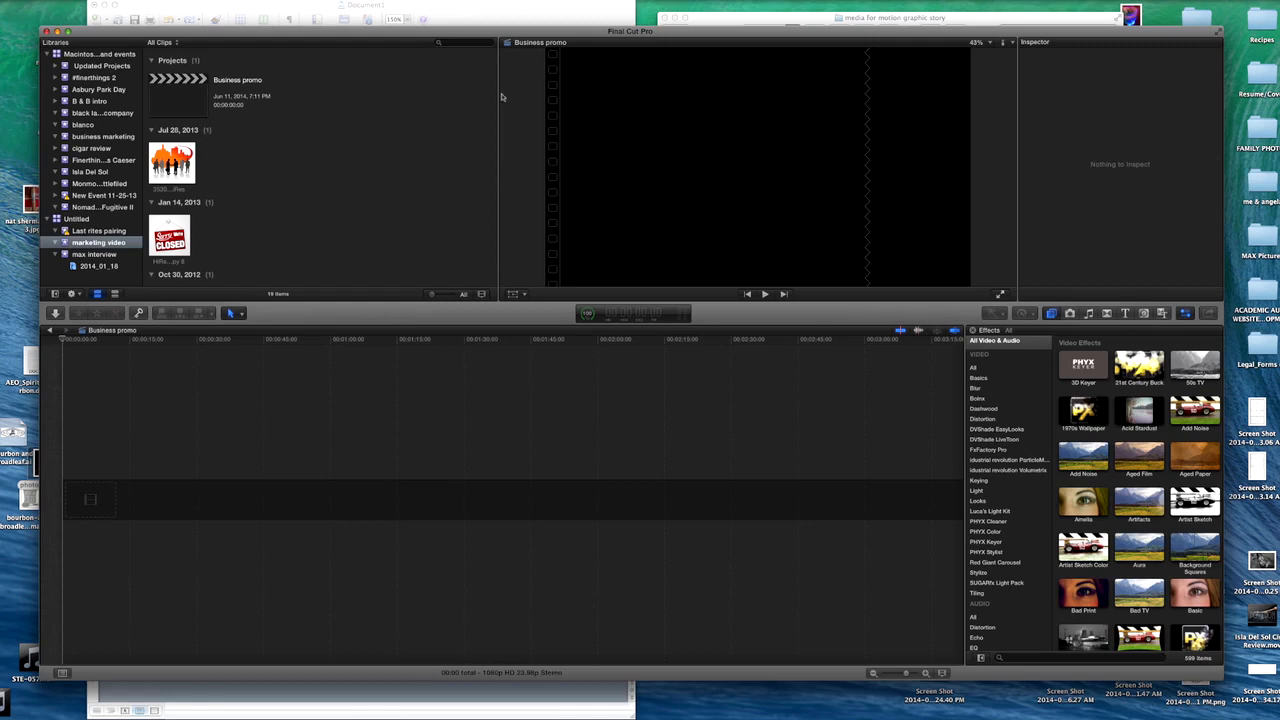
- Widen the clip browser and select the imported image of three businesspeople giving thumbs up for preview
{"action": "left_click_drag", "start_coordinate": [502, 97], "coordinate": [333, 103]}
{"action": "scroll", "coordinate": [224, 195], "scroll_direction": "down", "scroll_amount": 4}
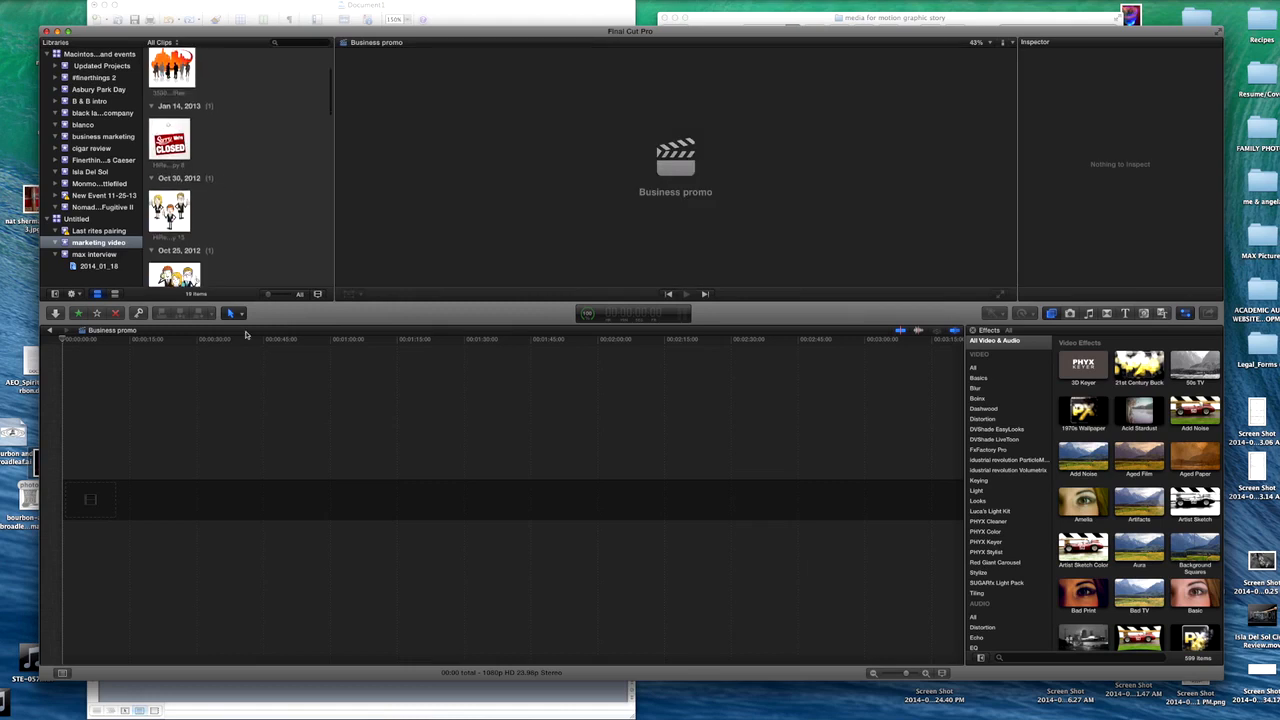
{"action": "left_click", "coordinate": [242, 405]}
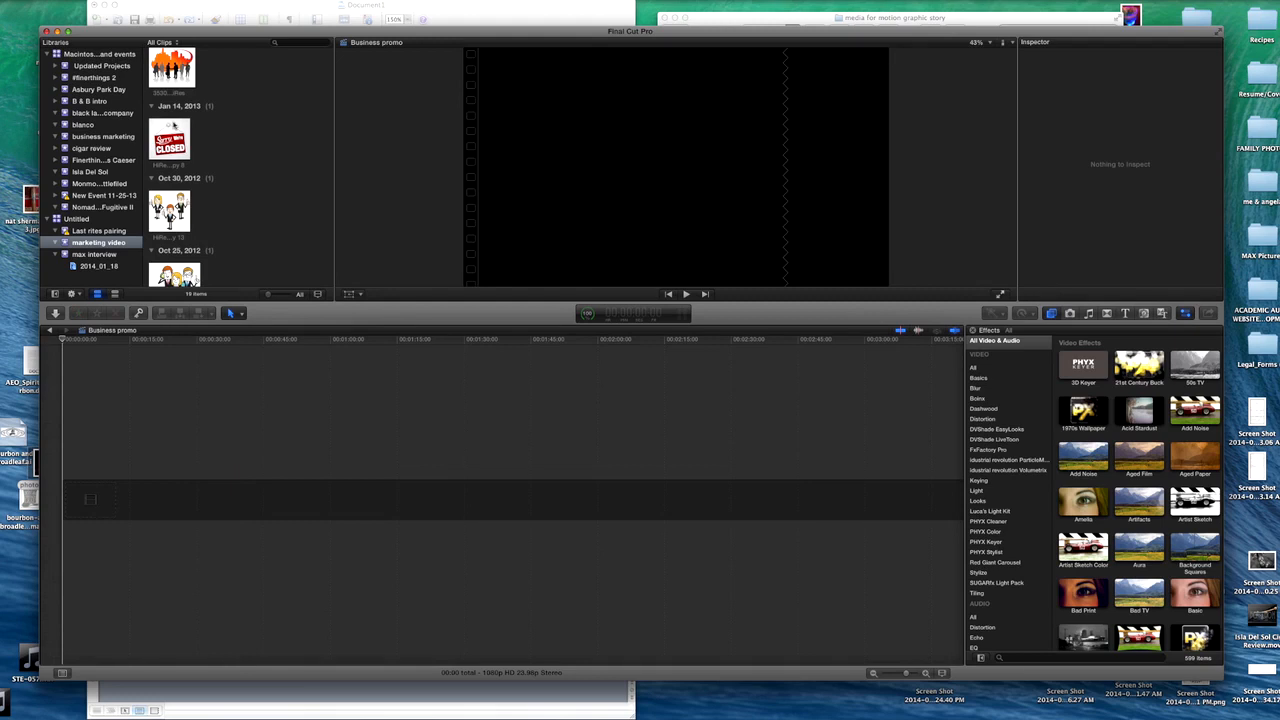
{"action": "left_click", "coordinate": [171, 130]}
{"action": "left_click", "coordinate": [170, 210]}
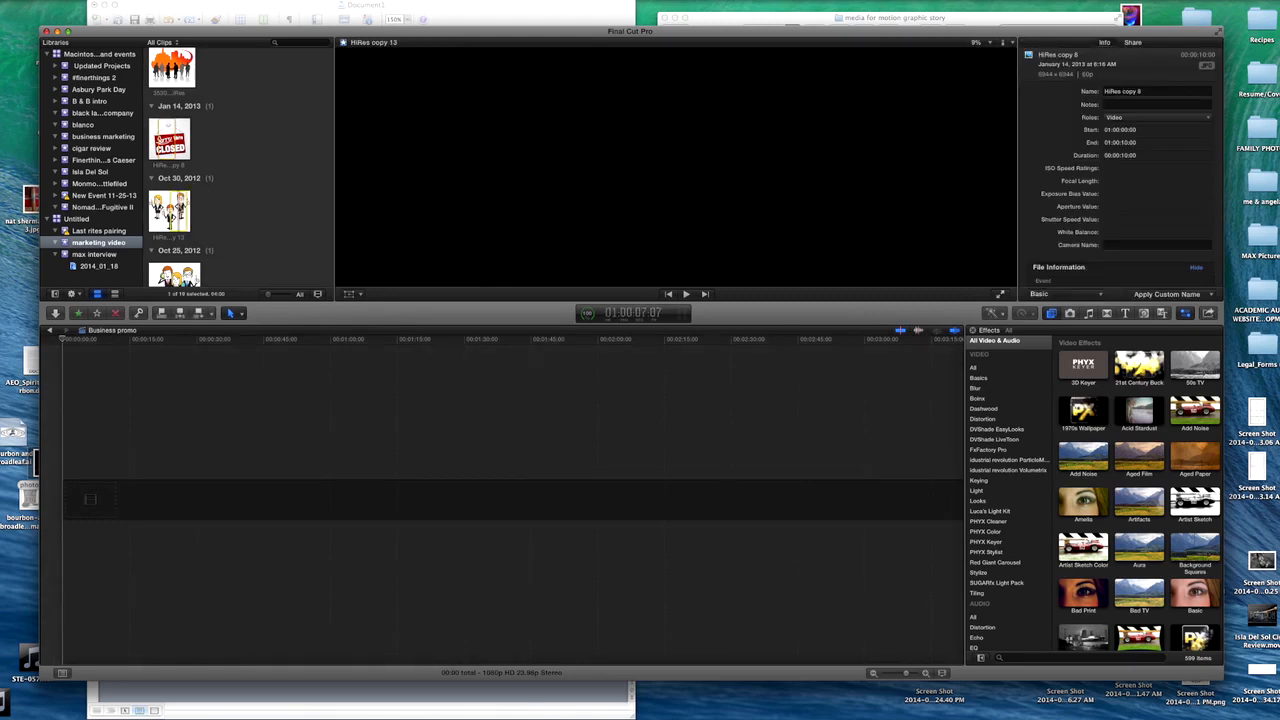
{"action": "left_click", "coordinate": [334, 160]}
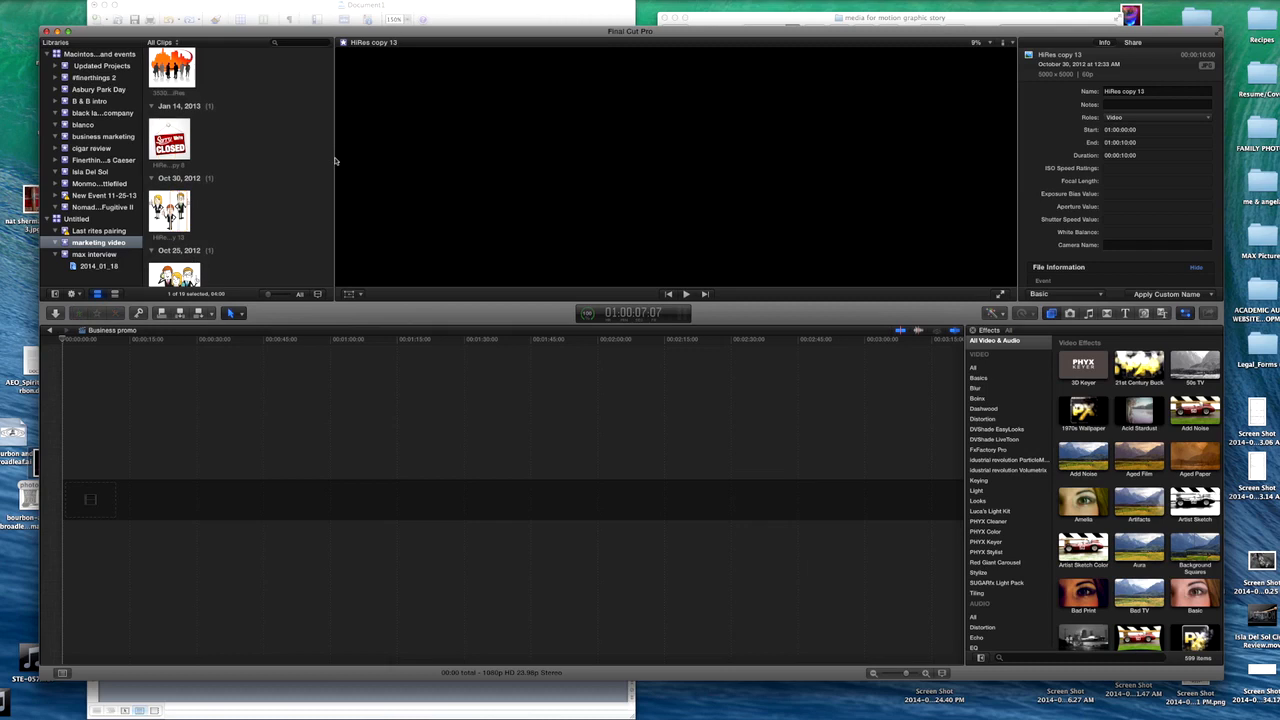
{"action": "left_click_drag", "start_coordinate": [336, 160], "coordinate": [556, 157]}
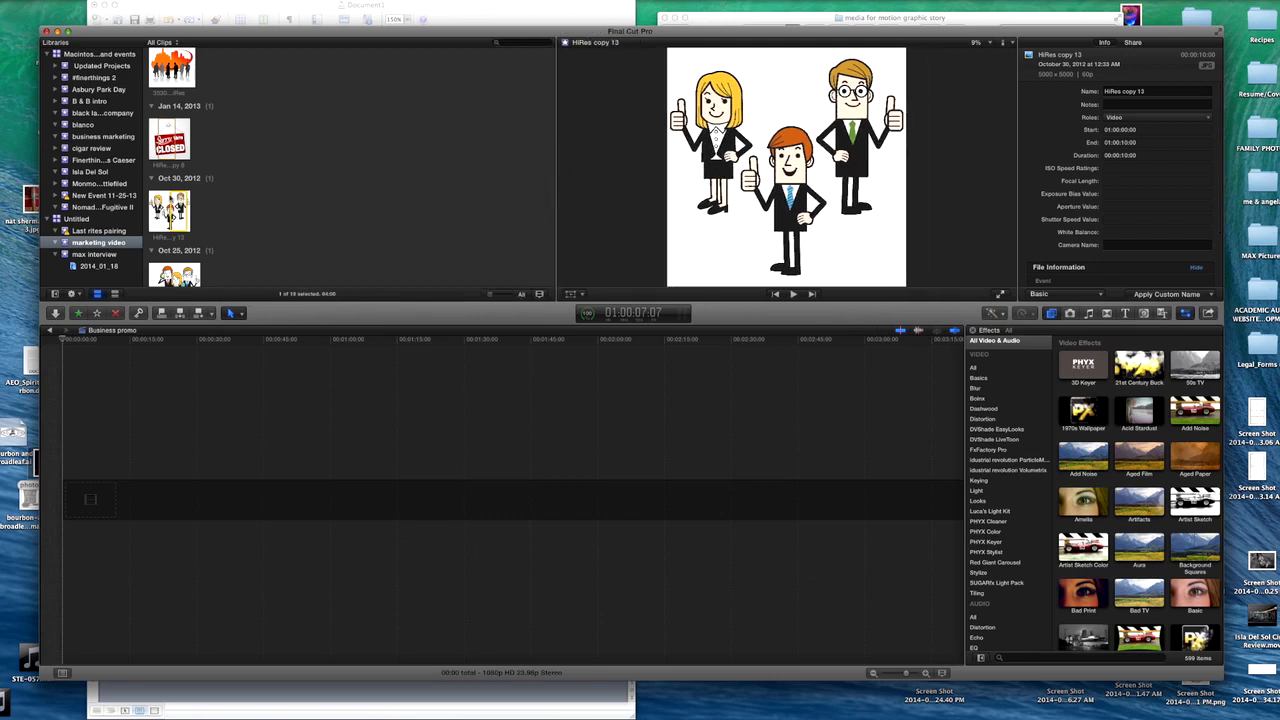
- Mark in and out points for a range of about 4 seconds on the "Sorry We're Closed" image clip
{"action": "left_click", "coordinate": [170, 138]}
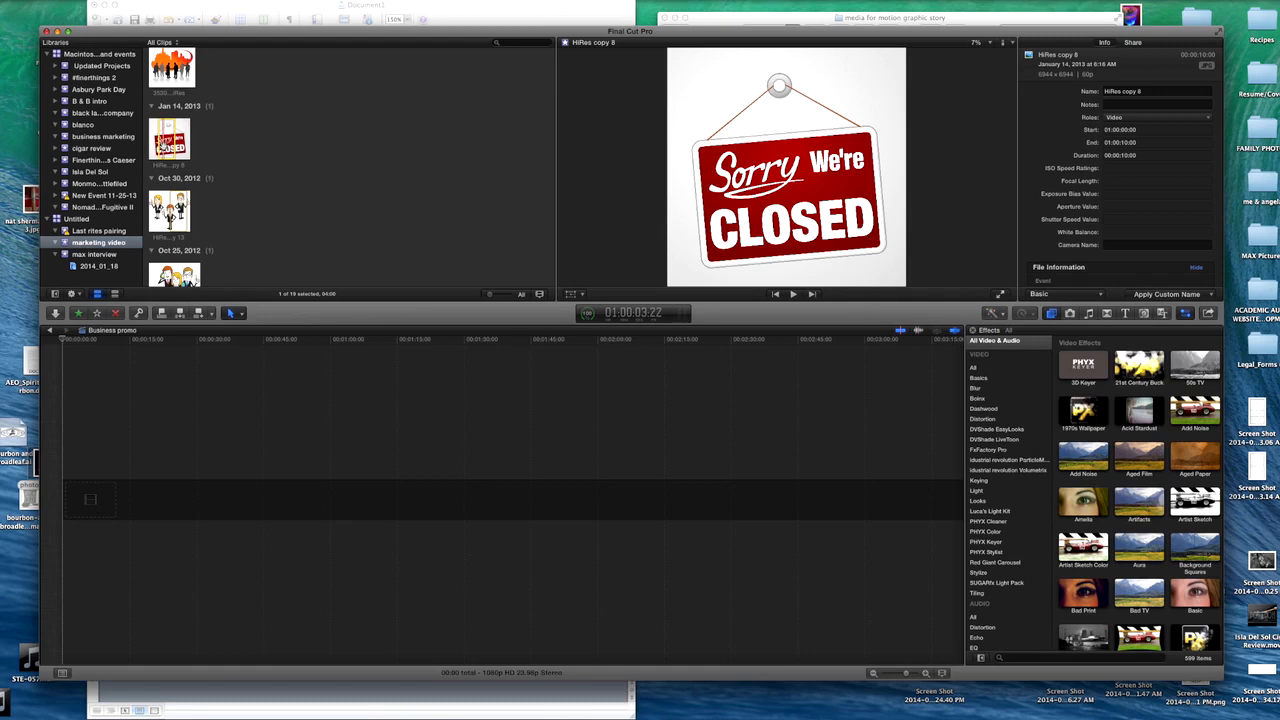
{"action": "key", "text": "i"}
{"action": "key", "text": "i"}
{"action": "key", "text": "o"}
{"action": "left_click", "coordinate": [432, 502]}
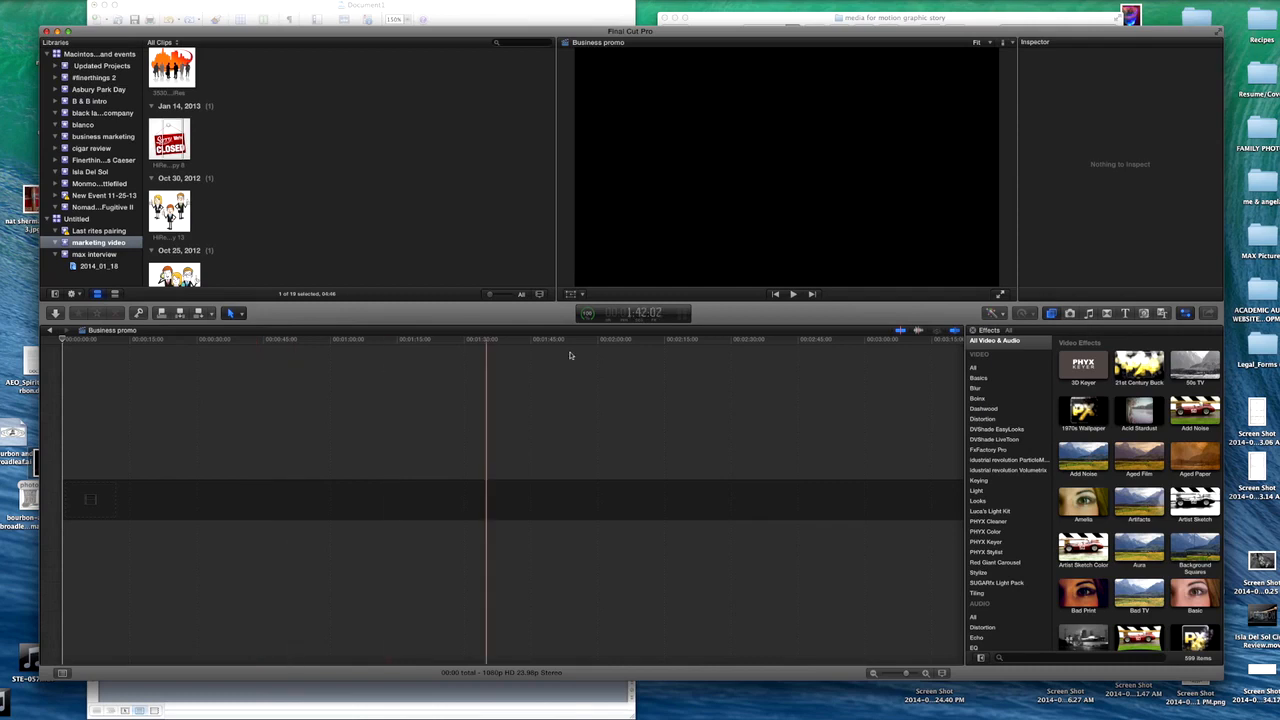
- Add the Paper generator to the start of the empty Business promo timeline as a white background
{"action": "left_click", "coordinate": [1144, 313]}
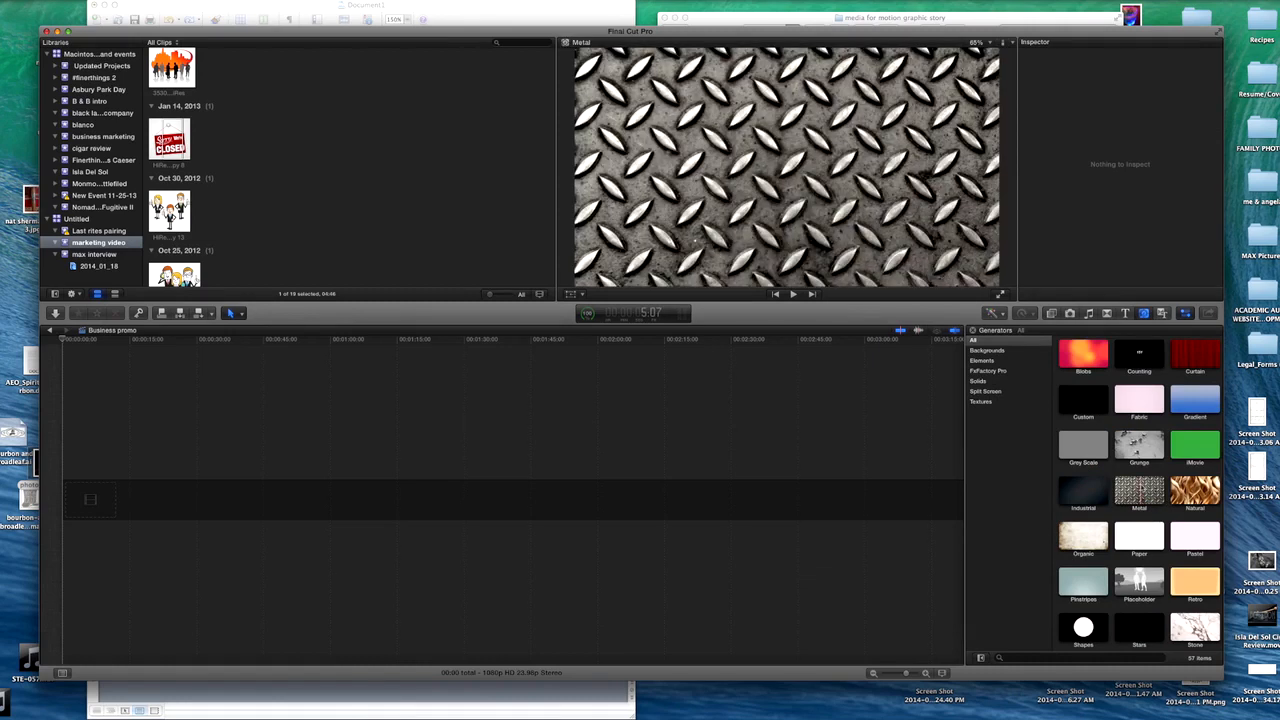
{"action": "left_click", "coordinate": [1002, 351]}
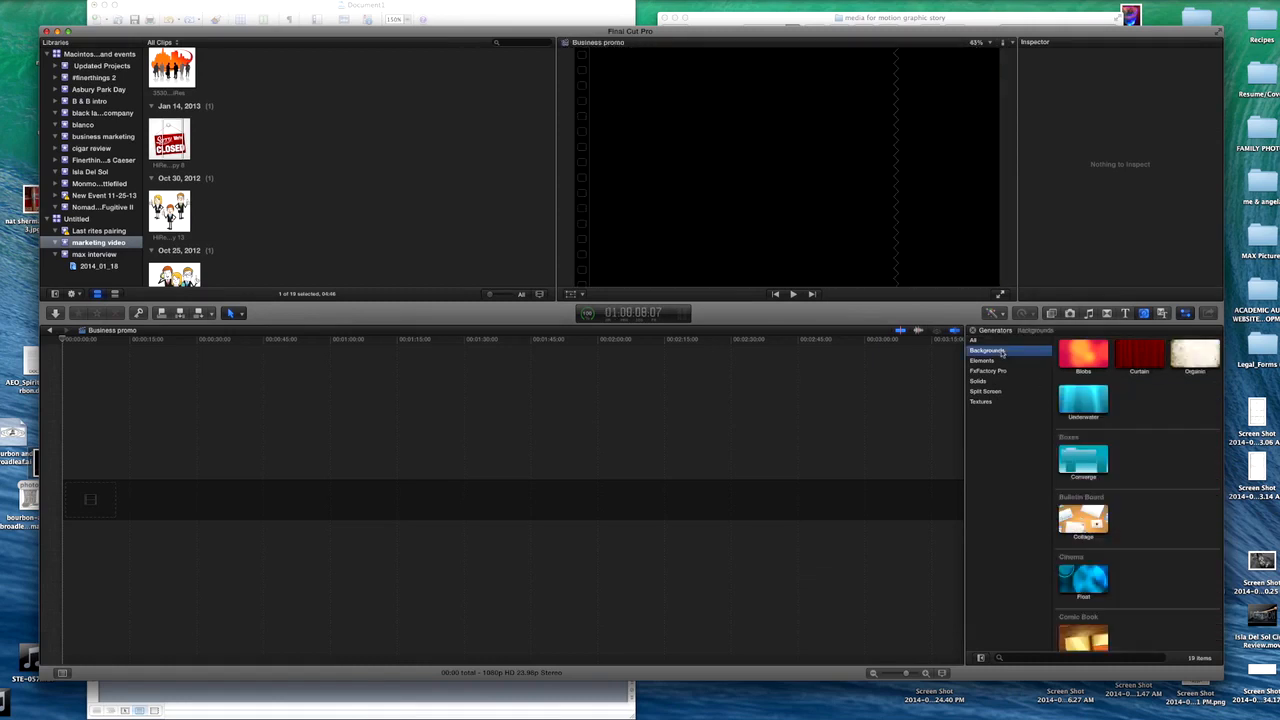
{"action": "scroll", "coordinate": [1157, 449], "scroll_direction": "down", "scroll_amount": 5}
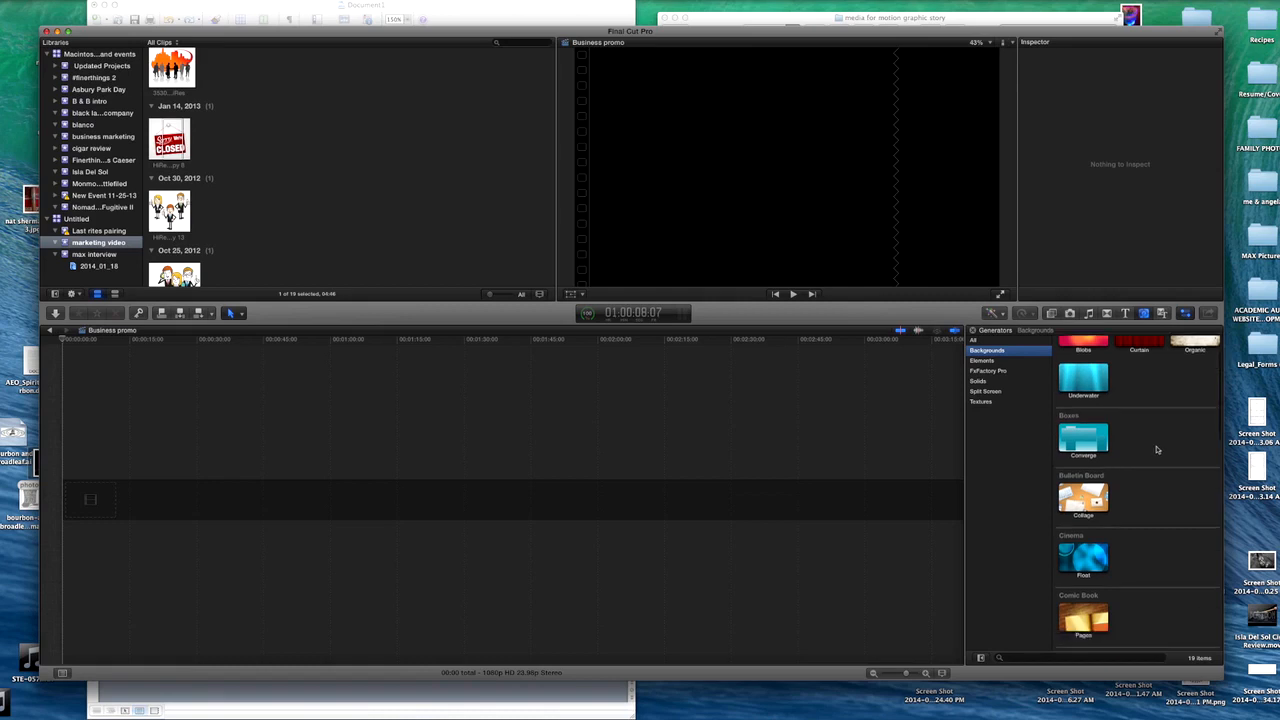
{"action": "scroll", "coordinate": [1157, 449], "scroll_direction": "down", "scroll_amount": 10}
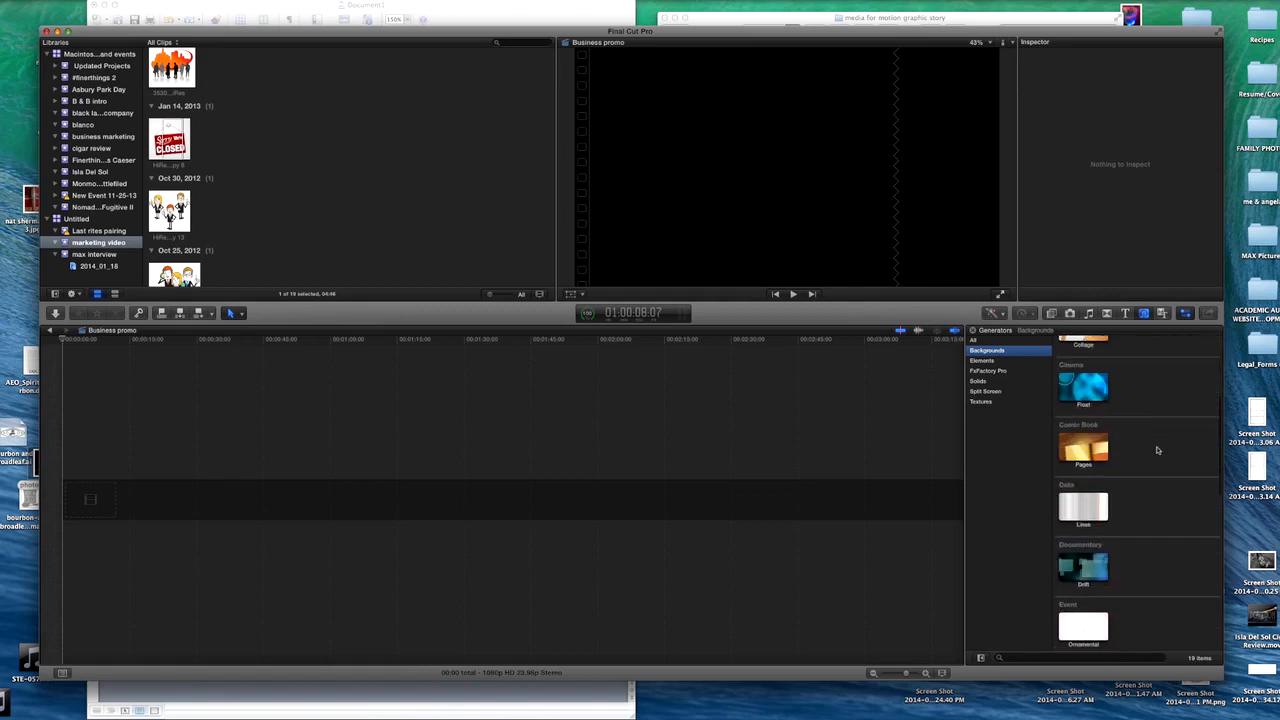
{"action": "scroll", "coordinate": [1157, 449], "scroll_direction": "down", "scroll_amount": 10}
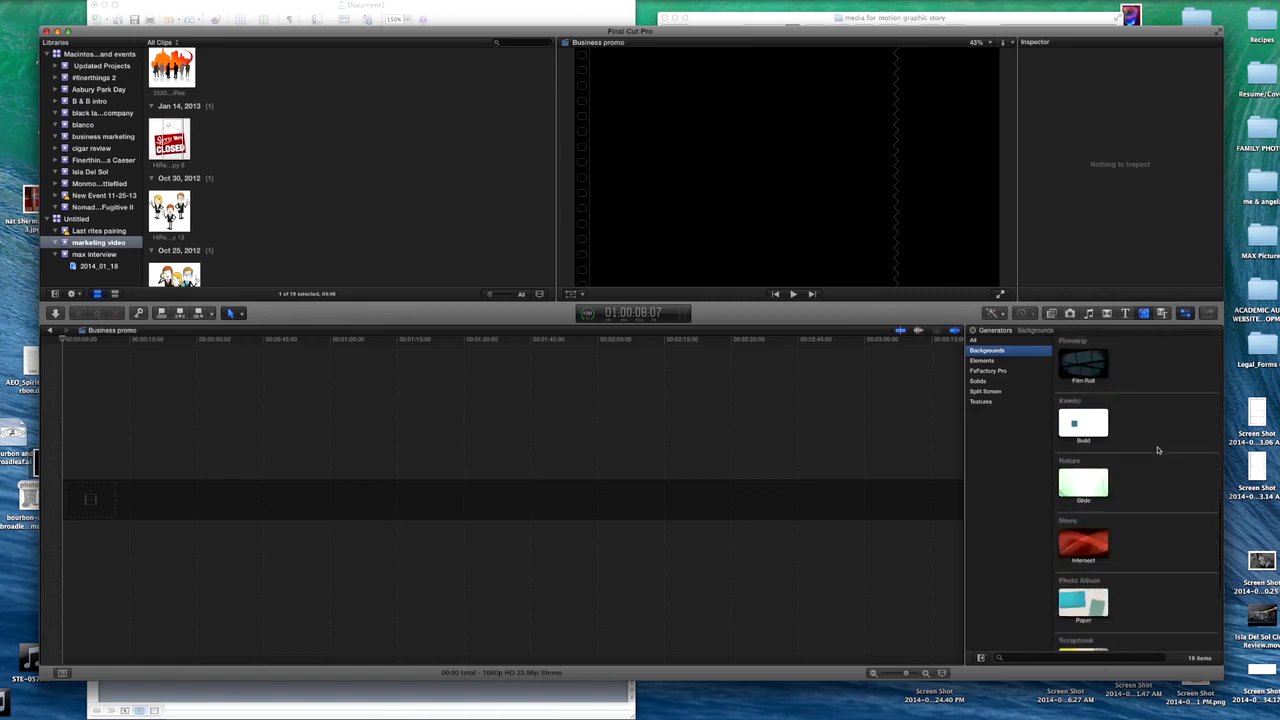
{"action": "scroll", "coordinate": [1150, 475], "scroll_direction": "up", "scroll_amount": 15}
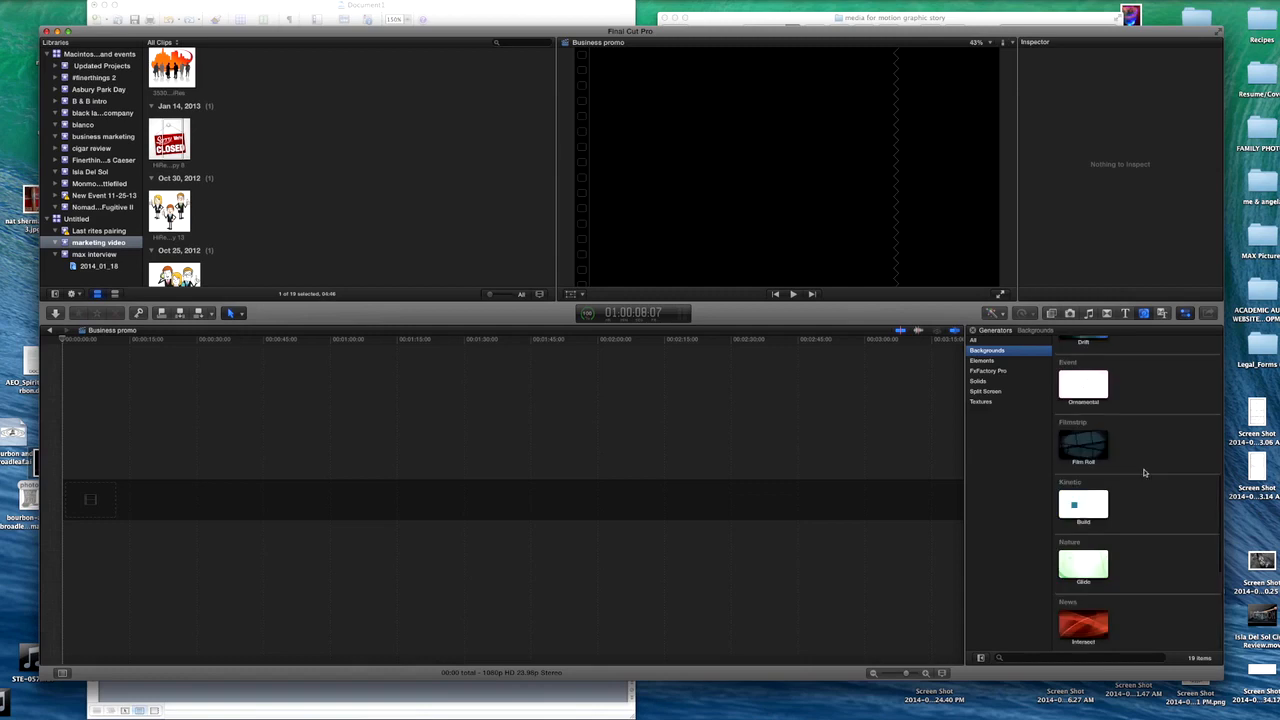
{"action": "left_click", "coordinate": [988, 342]}
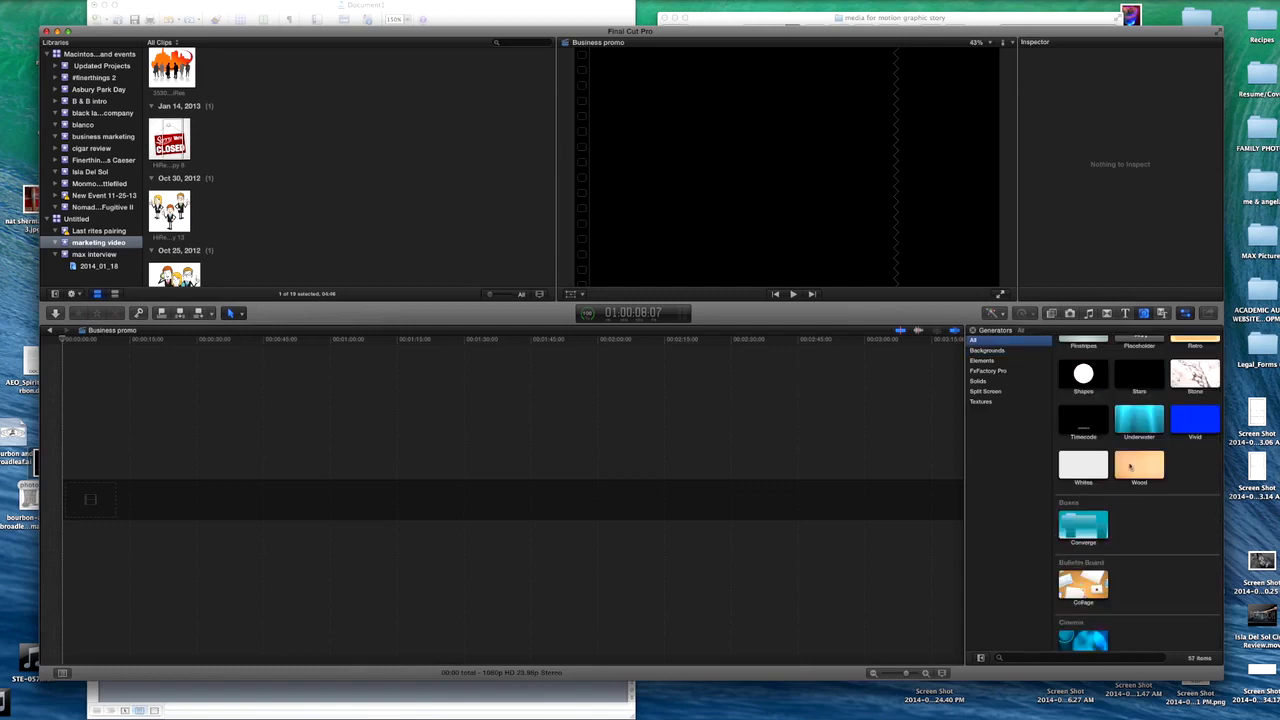
{"action": "scroll", "coordinate": [1080, 520], "scroll_direction": "up", "scroll_amount": 2}
{"action": "scroll", "coordinate": [1120, 498], "scroll_direction": "up", "scroll_amount": 2}
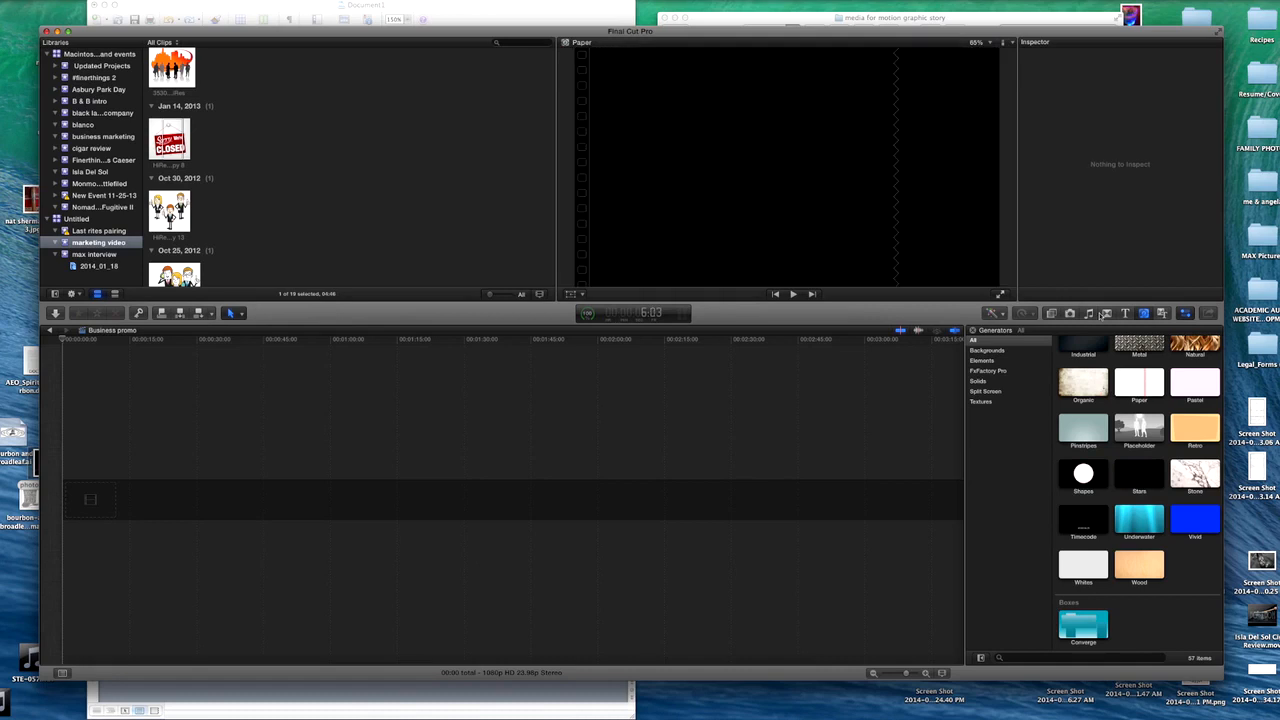
{"action": "left_click", "coordinate": [1143, 383]}
{"action": "left_click_drag", "start_coordinate": [1143, 383], "coordinate": [586, 482]}
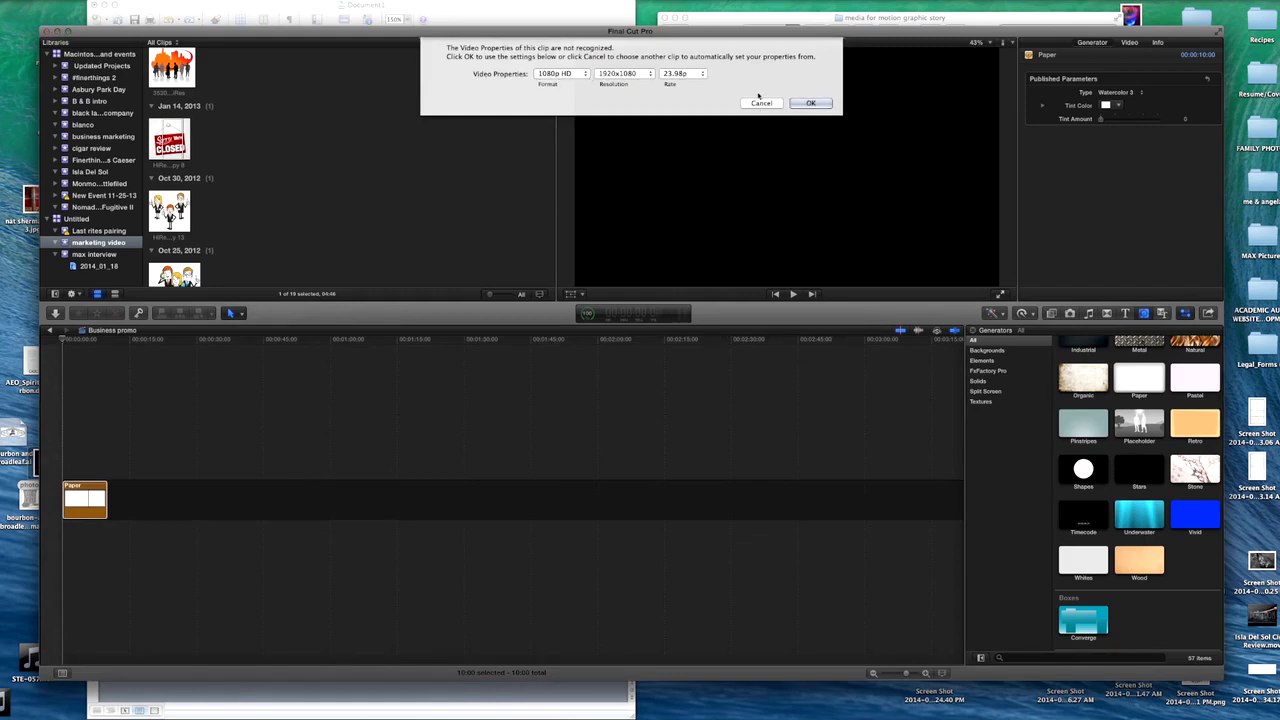
- Accept the project's video properties as 1080p HD, 1920x1080 at 23.98p
{"action": "left_click", "coordinate": [691, 75]}
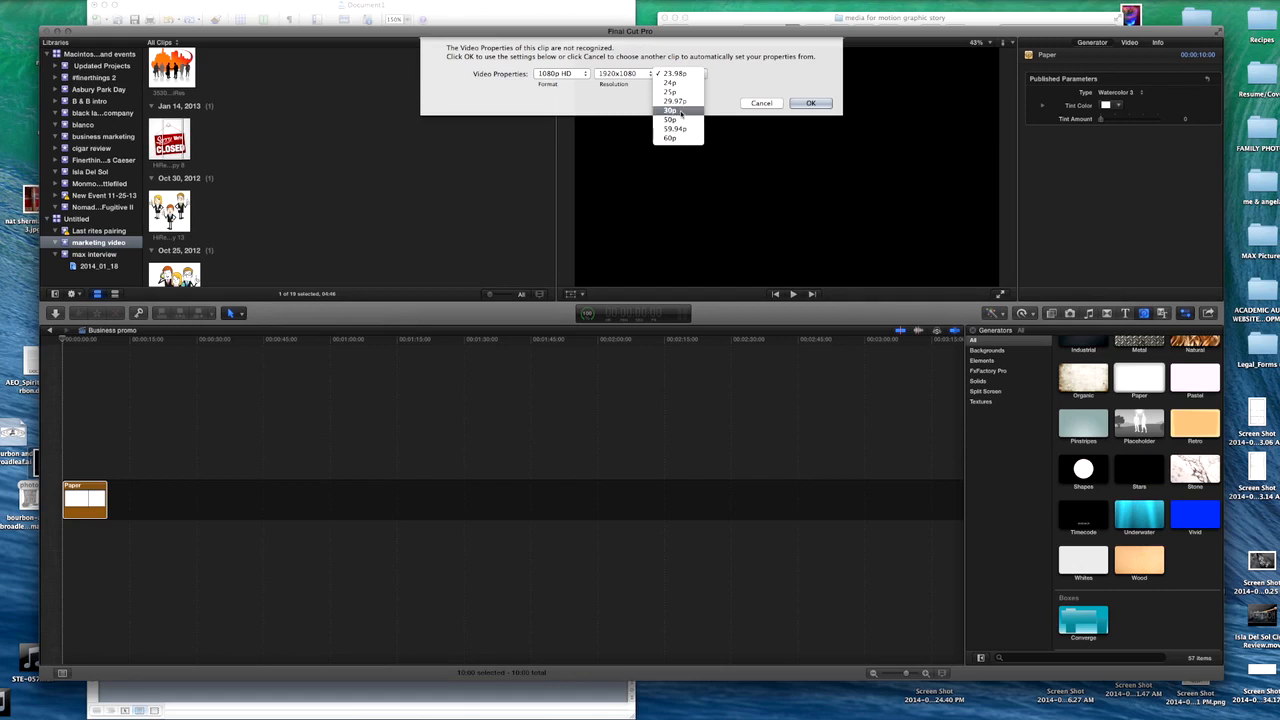
{"action": "left_click", "coordinate": [676, 74]}
{"action": "left_click", "coordinate": [808, 104]}
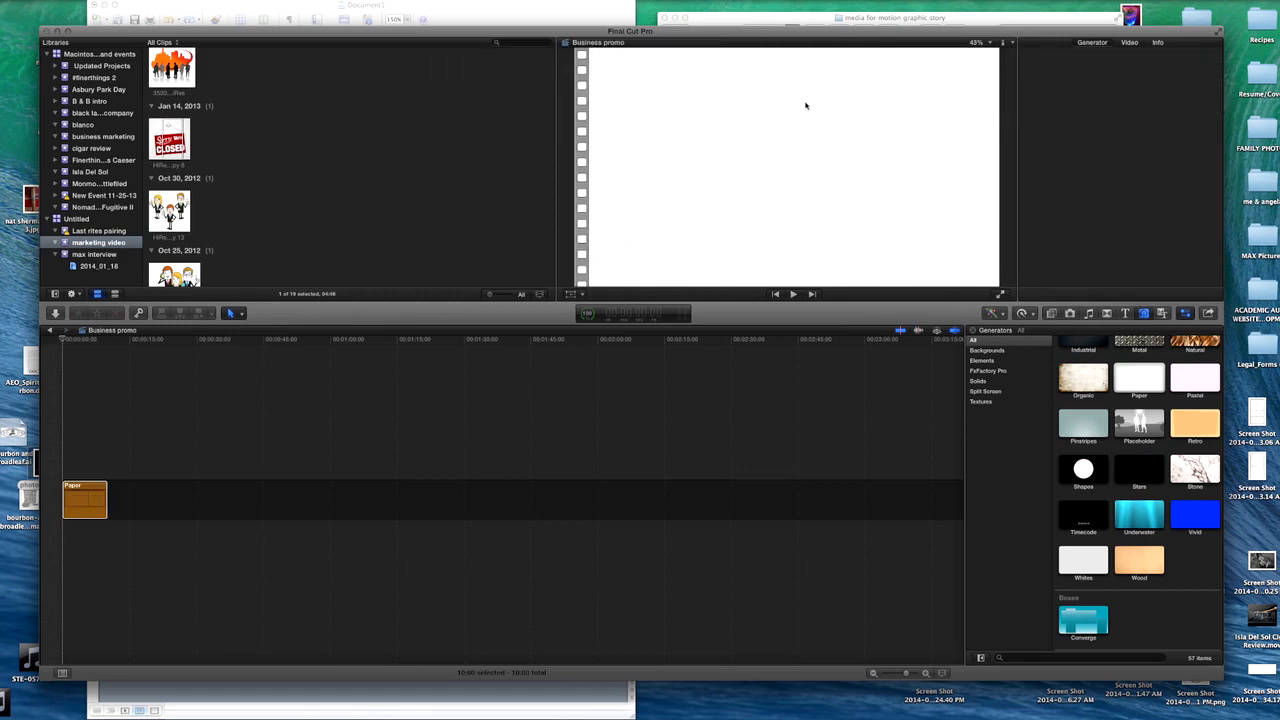
- Extend the end of the Paper clip in the timeline to a duration of about one minute
{"action": "left_click", "coordinate": [76, 344]}
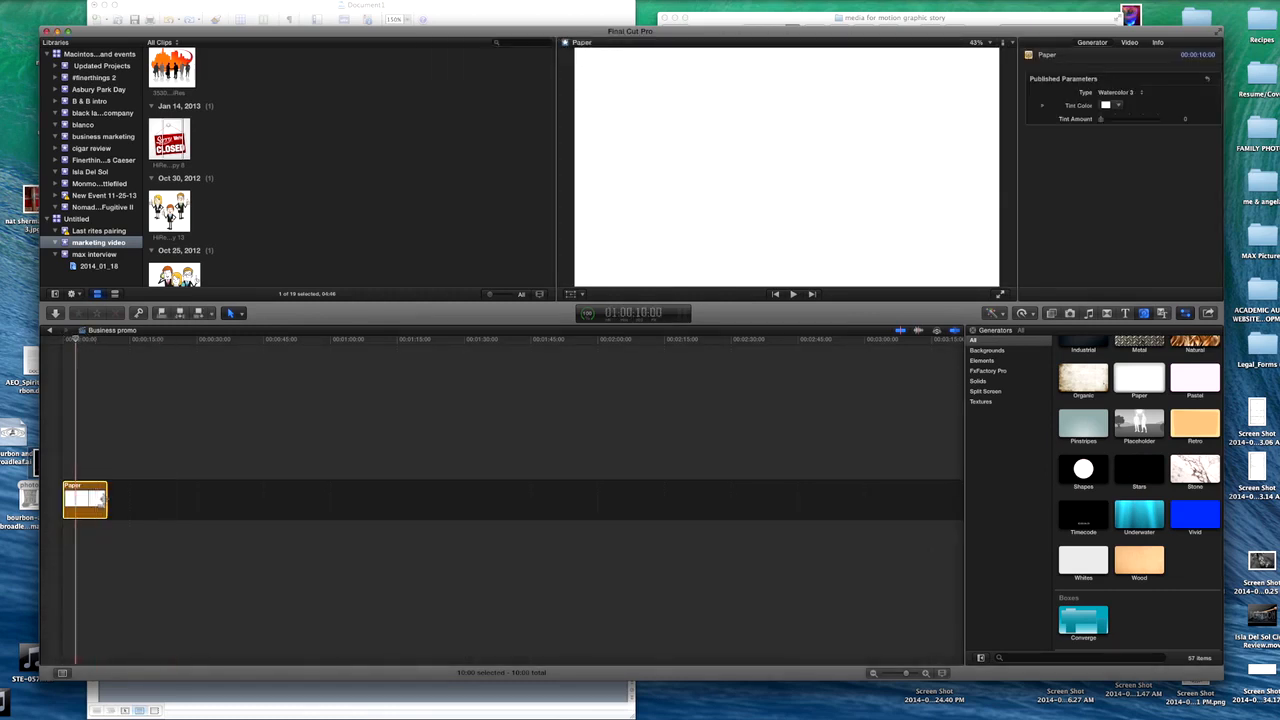
{"action": "left_click_drag", "start_coordinate": [104, 500], "coordinate": [327, 505]}
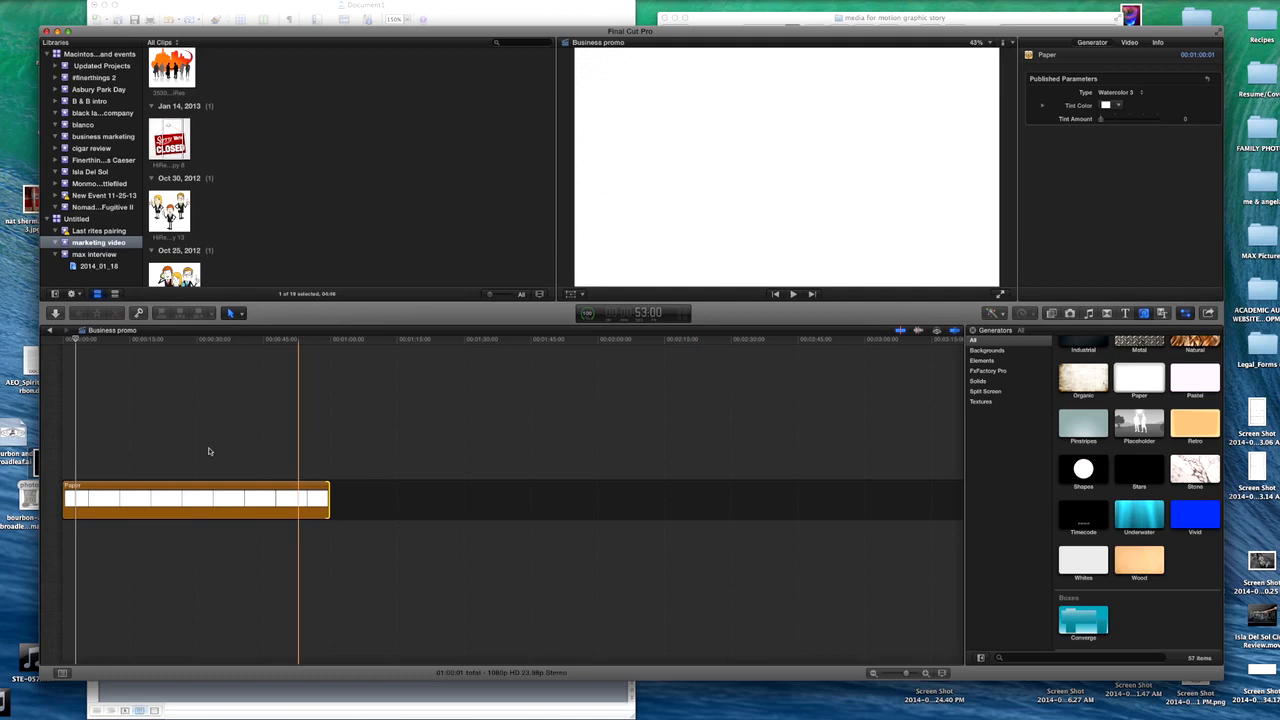
{"action": "left_click_drag", "start_coordinate": [905, 674], "coordinate": [899, 679]}
{"action": "scroll", "coordinate": [858, 654], "scroll_direction": "left", "scroll_amount": 3}
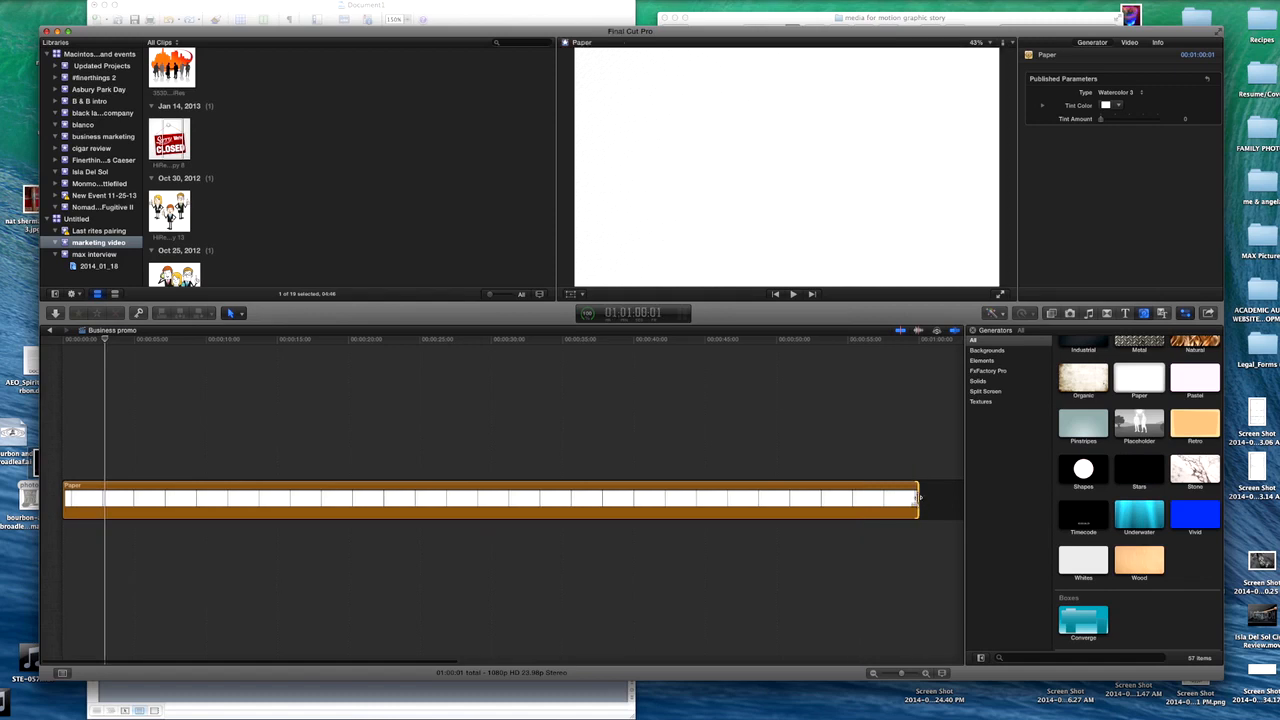
{"action": "left_click_drag", "start_coordinate": [922, 500], "coordinate": [918, 498]}
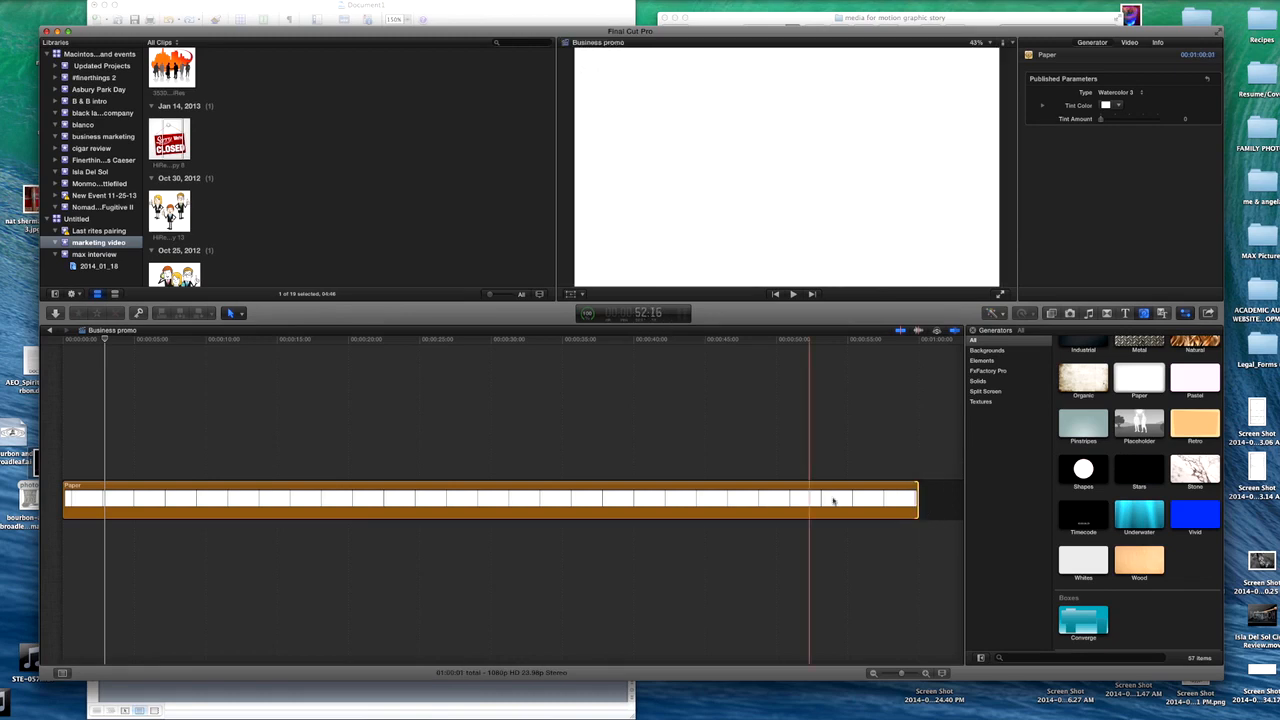
{"action": "left_click_drag", "start_coordinate": [916, 493], "coordinate": [917, 488]}
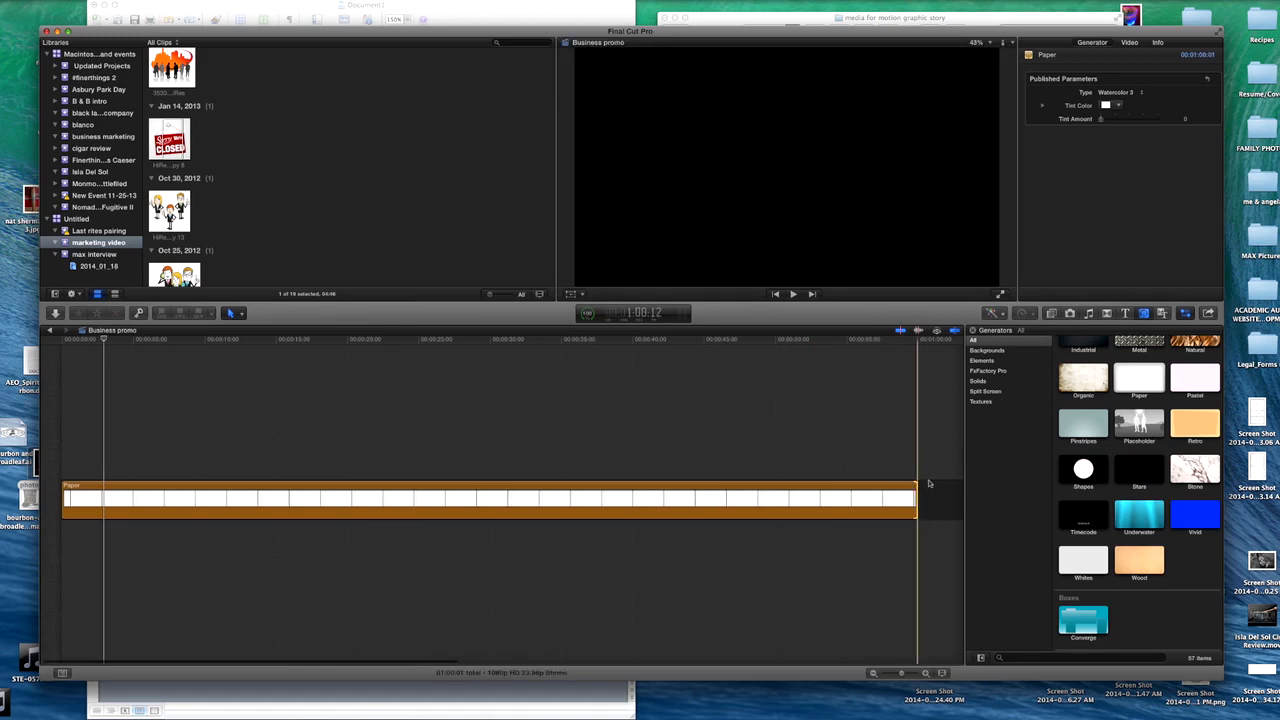